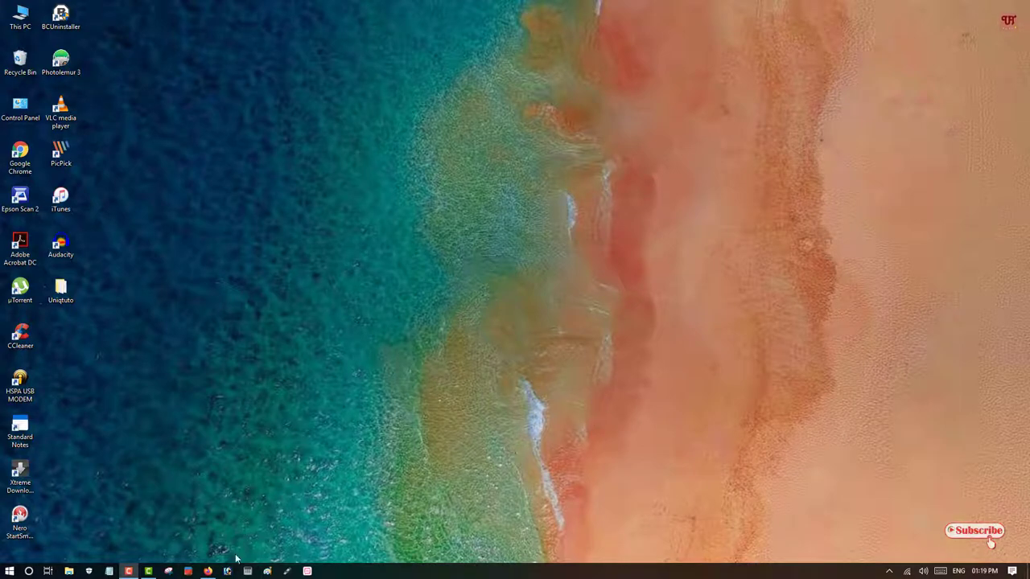
Step: Open Firefox and enter the sharedrop.io address from the autocomplete suggestion
left_click(208, 571)
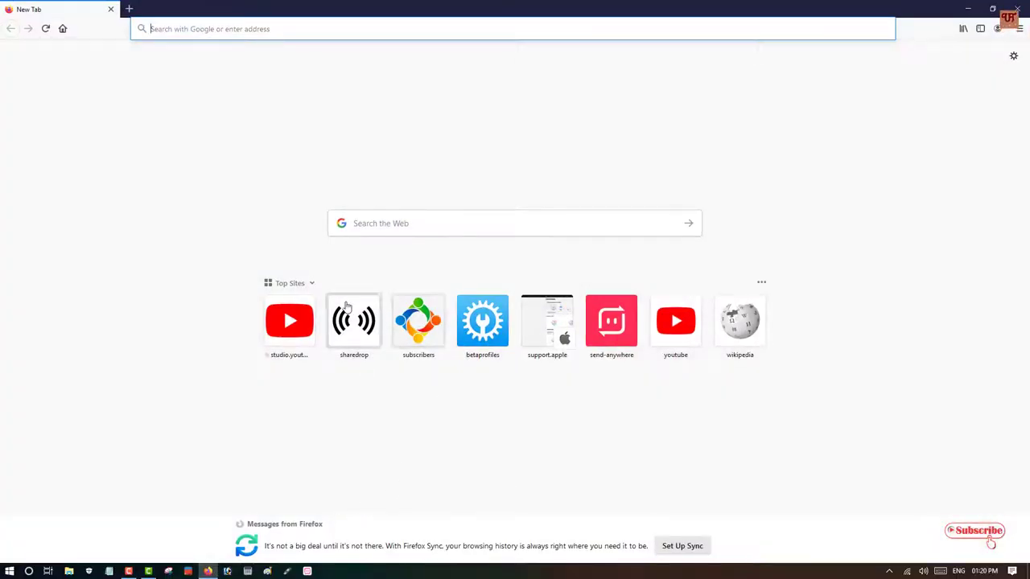
left_click(201, 30)
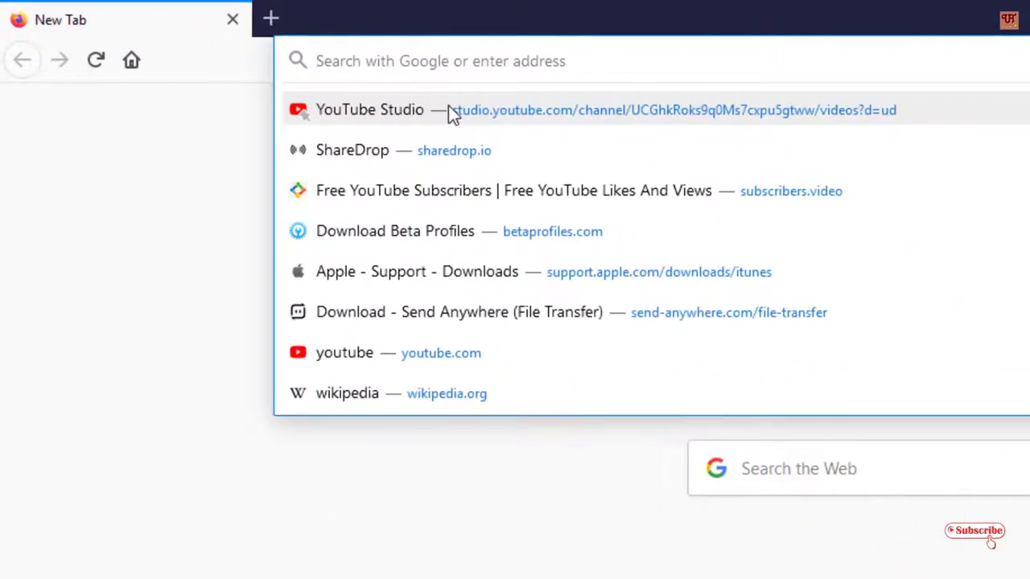
type("sh")
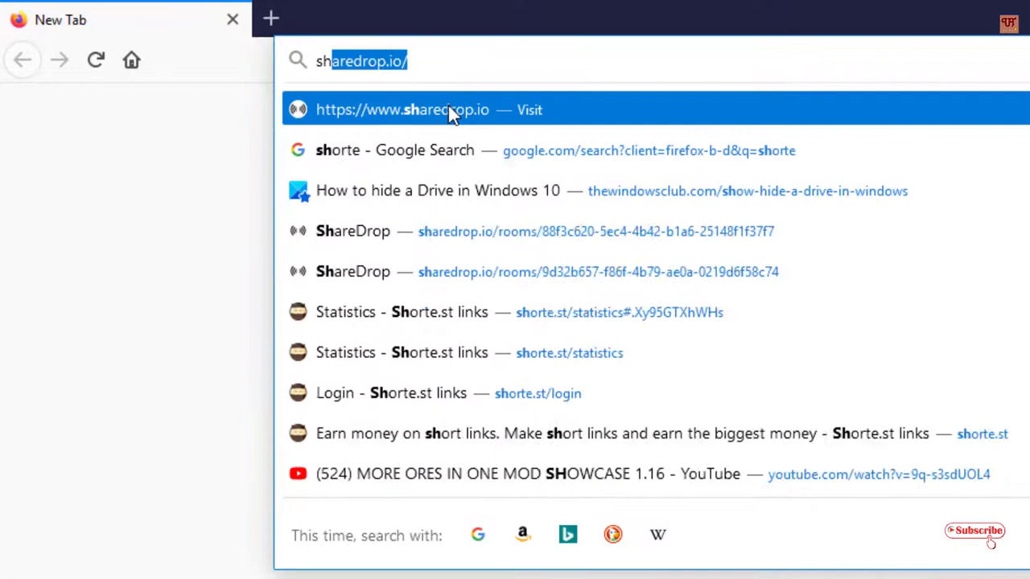
type("are")
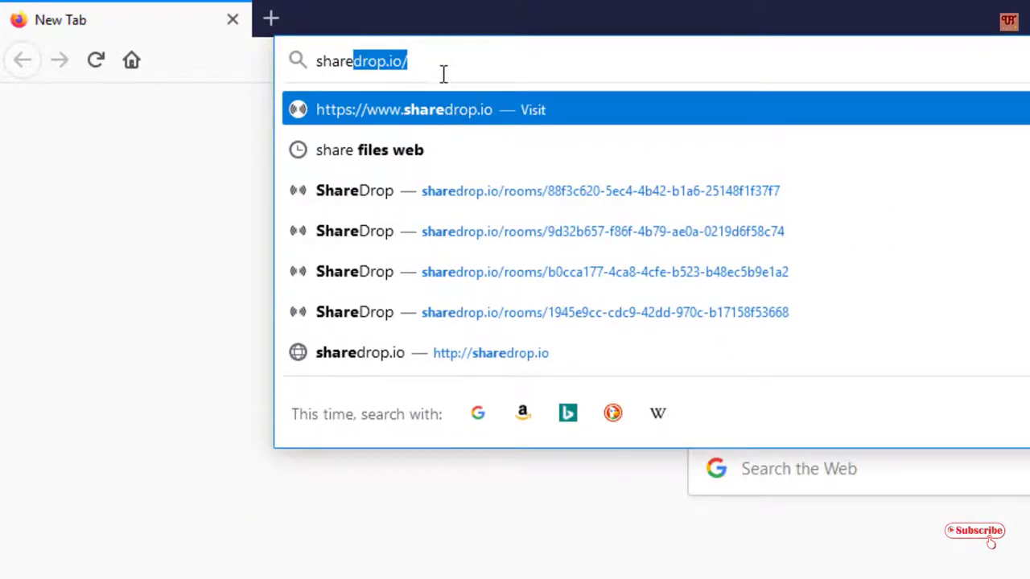
left_click(442, 70)
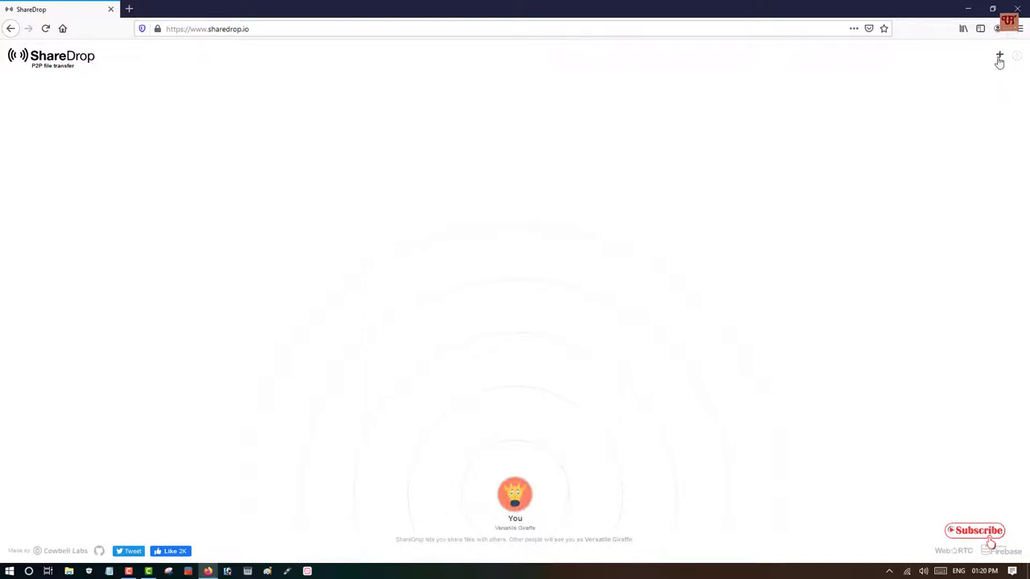
Step: Create a new ShareDrop room to show its shareable link and QR code
left_click(1000, 57)
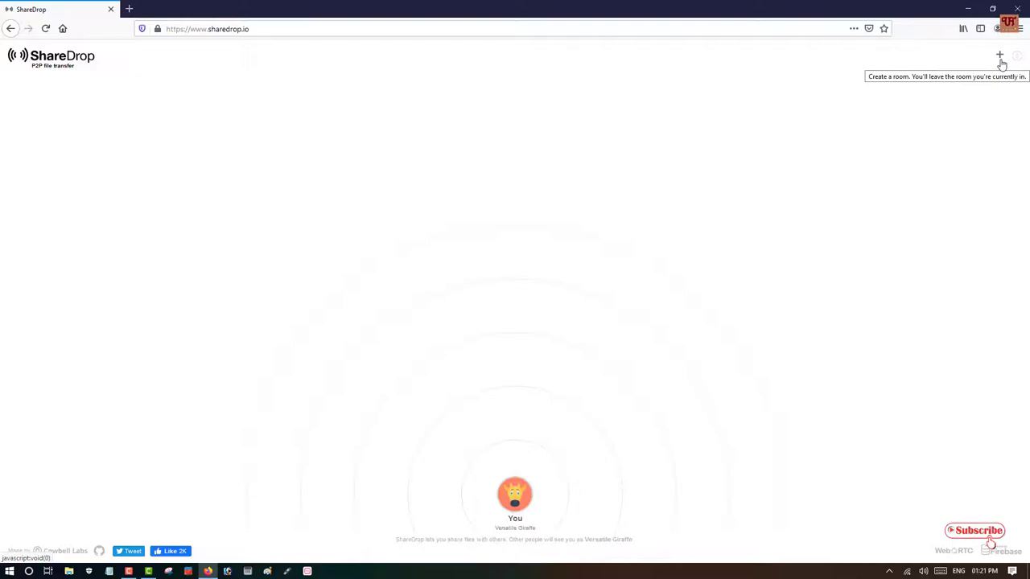
left_click(999, 58)
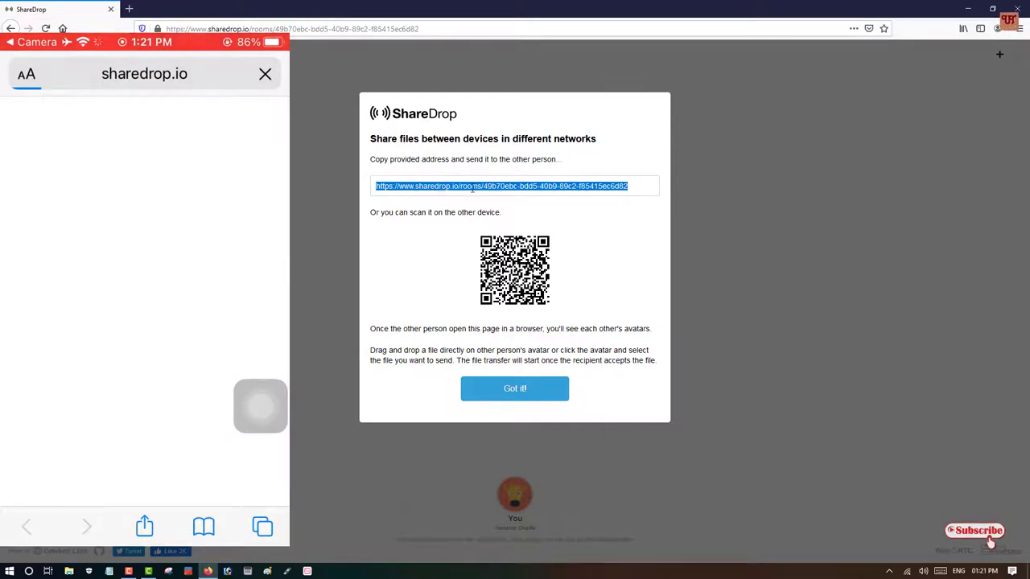
Step: Dismiss the room instructions with Got it! so the phone can join and send its JPEG
left_click(735, 408)
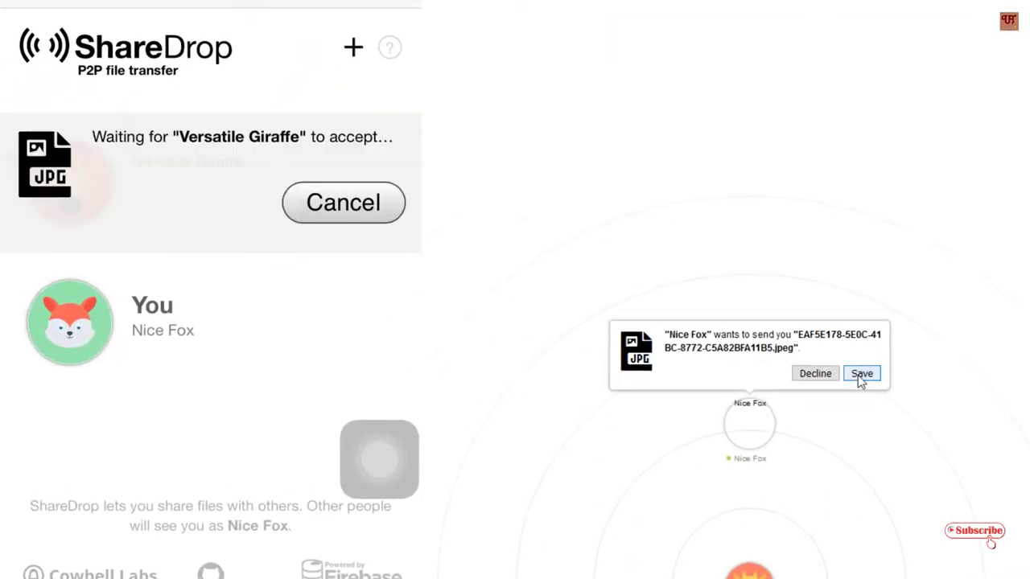
Step: Accept the phone's JPEG and save it as a file on the PC
left_click(859, 373)
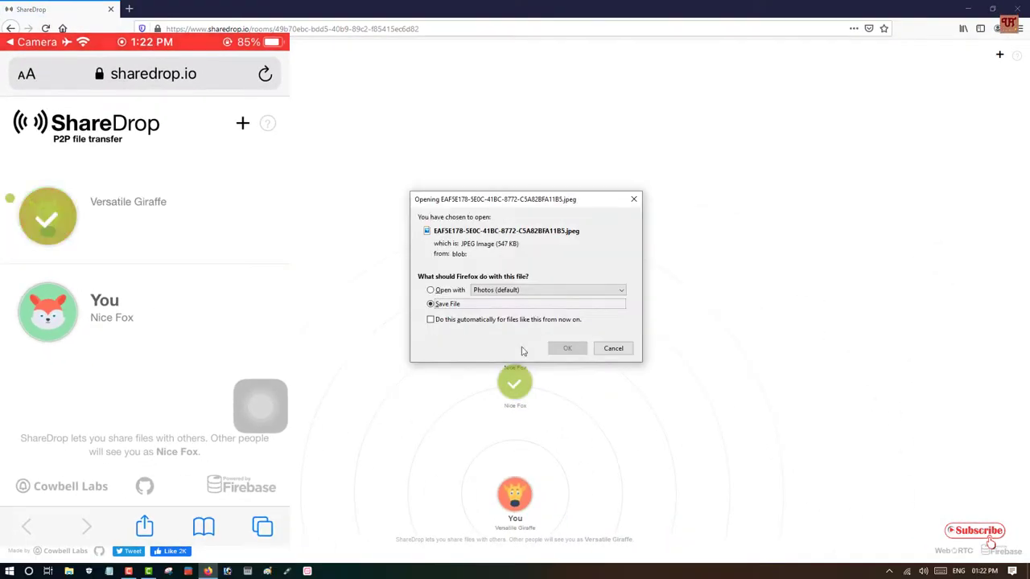
left_click(571, 350)
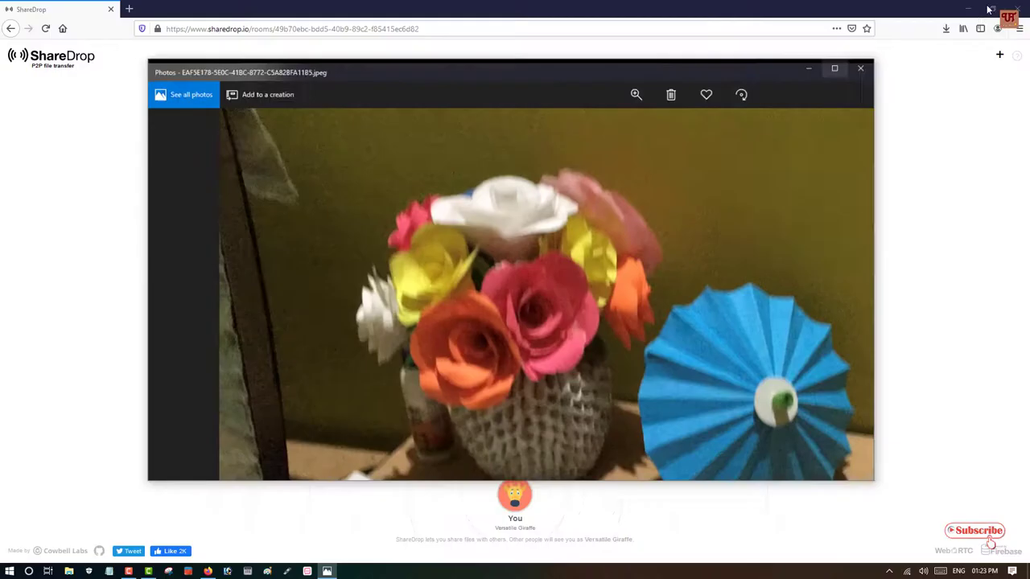
Step: Close the Photos window to return to the ShareDrop room with both devices
left_click(872, 93)
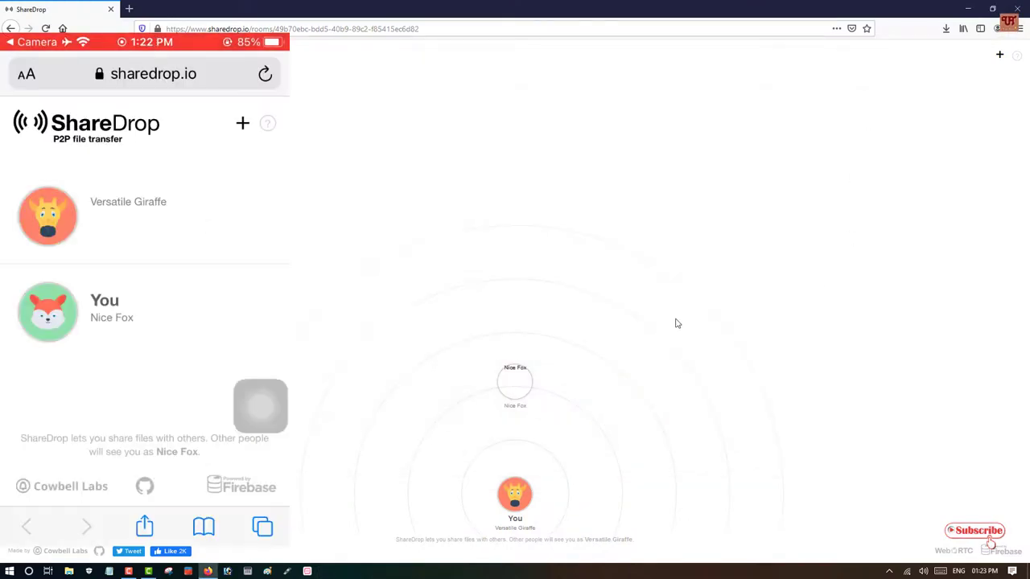